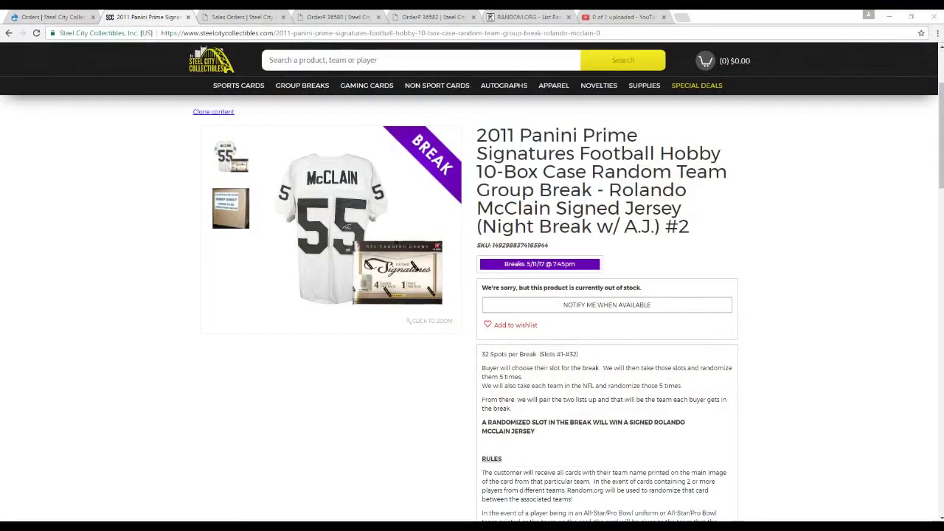
Paste the 32 buyer names into the List Randomizer's empty list box
scroll(794, 302, down, 1)
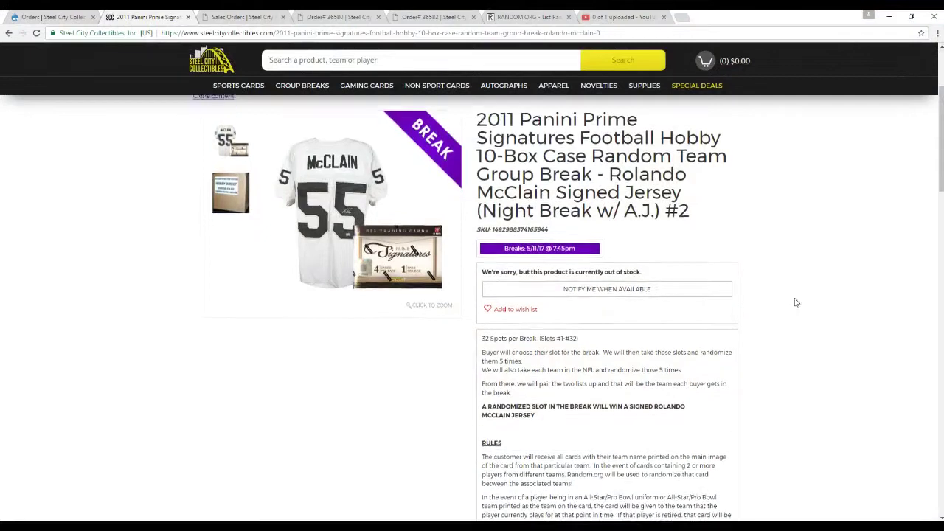
scroll(793, 300, down, 1)
scroll(799, 293, down, 1)
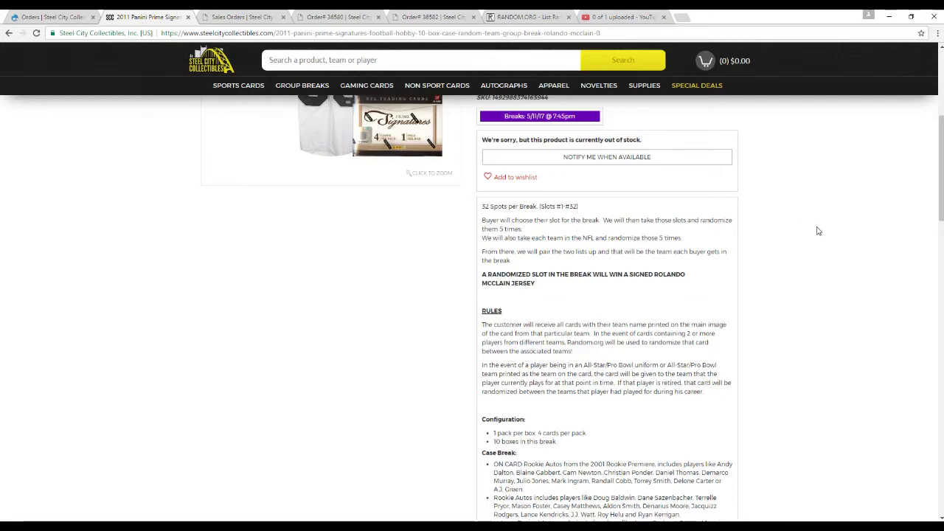
scroll(817, 248, down, 2)
scroll(815, 248, down, 1)
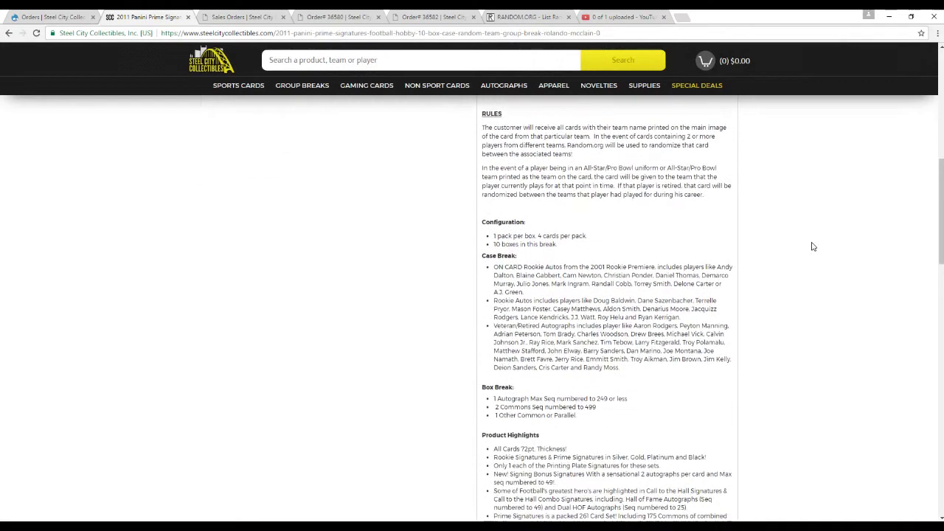
scroll(812, 250, down, 1)
scroll(813, 248, up, 5)
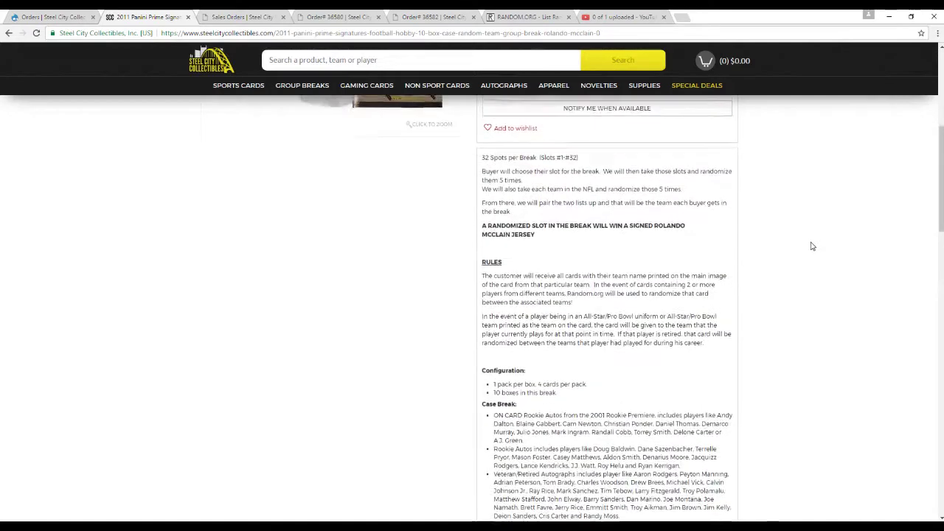
scroll(812, 247, up, 3)
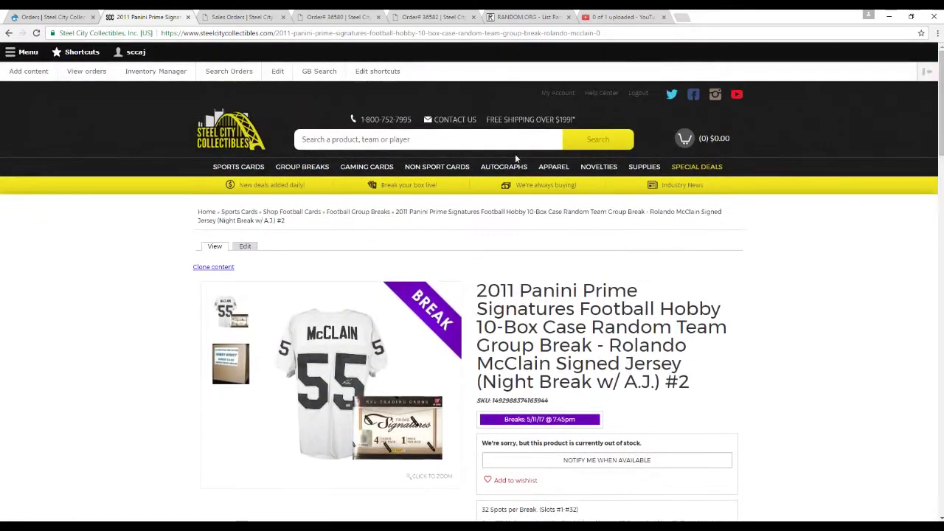
click(528, 18)
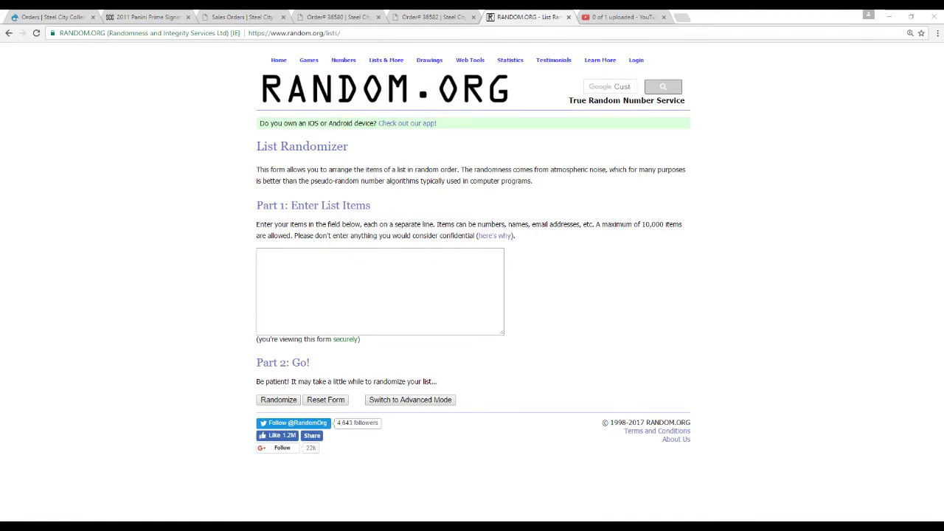
right_click(298, 267)
click(317, 326)
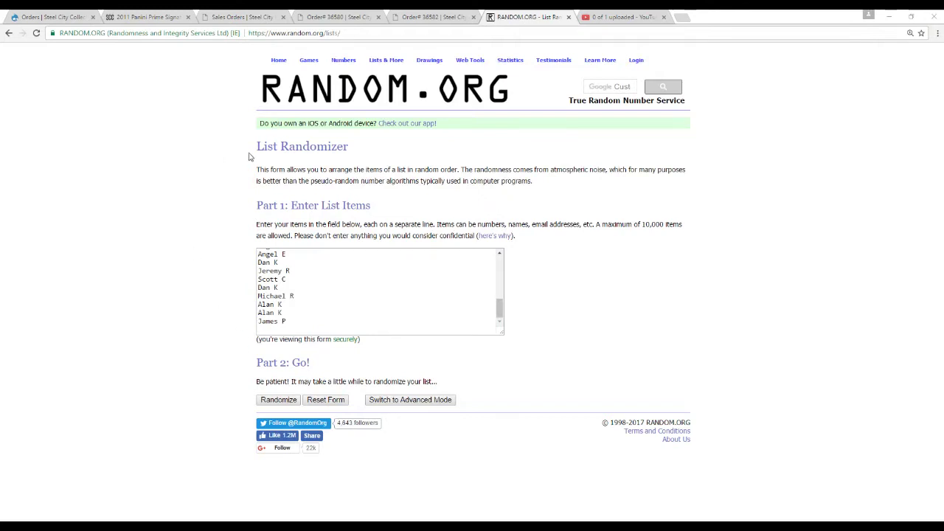
Randomize the buyer list five times, then select and copy the final shuffled order
drag(502, 332, 487, 474)
scroll(487, 474, down, 2)
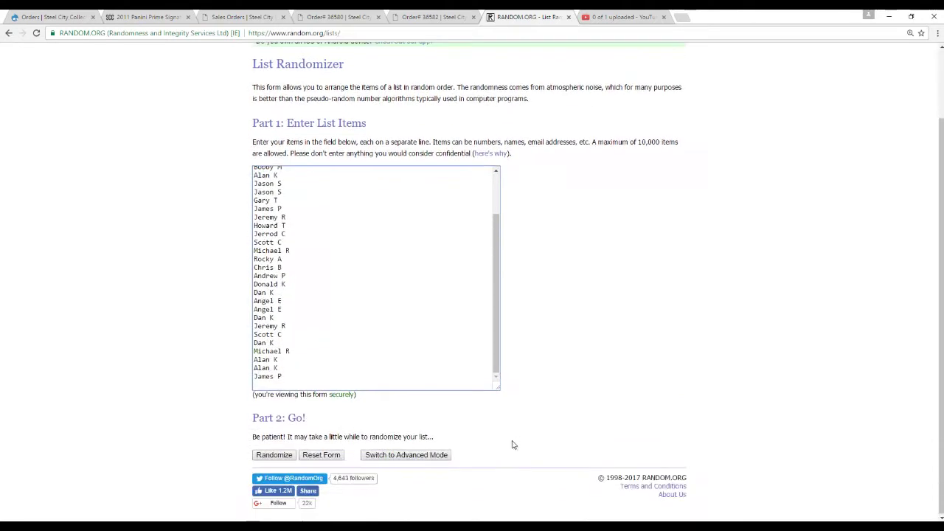
drag(498, 389, 492, 461)
scroll(492, 462, down, 2)
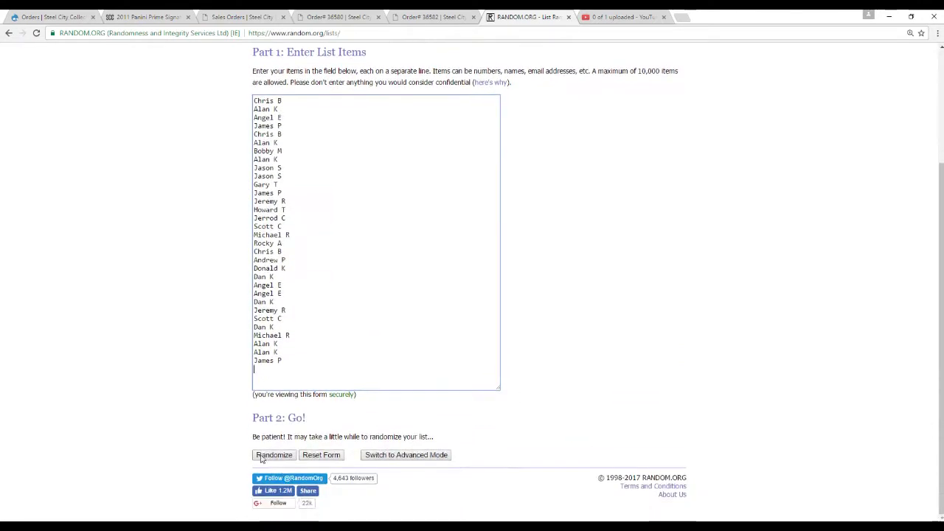
click(273, 455)
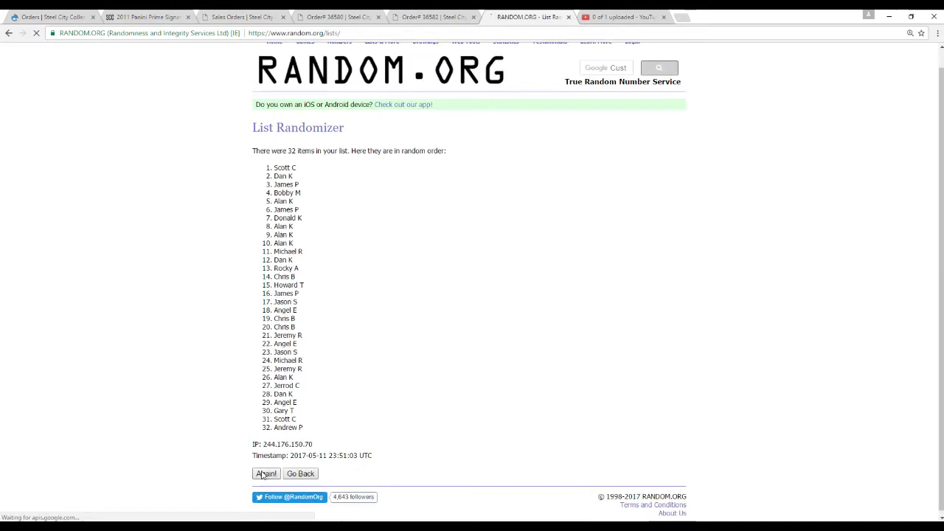
click(262, 475)
click(260, 476)
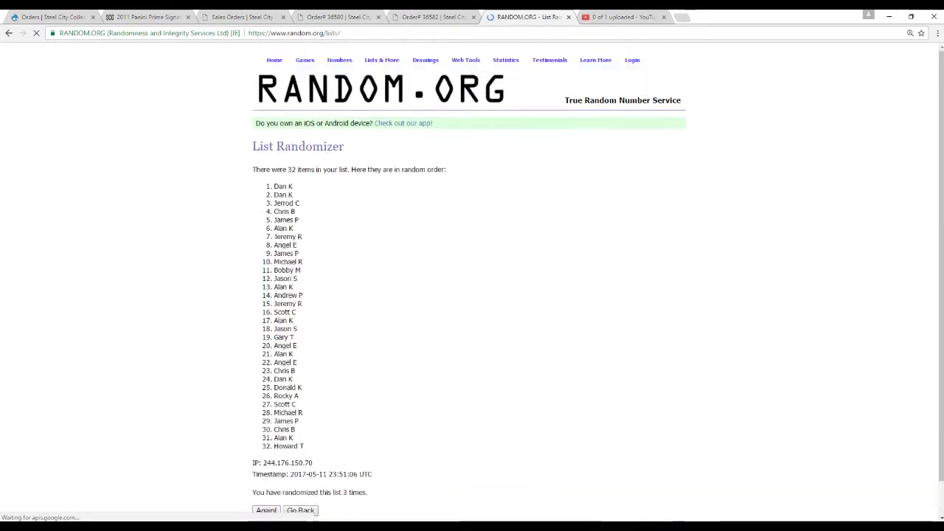
click(259, 472)
click(259, 473)
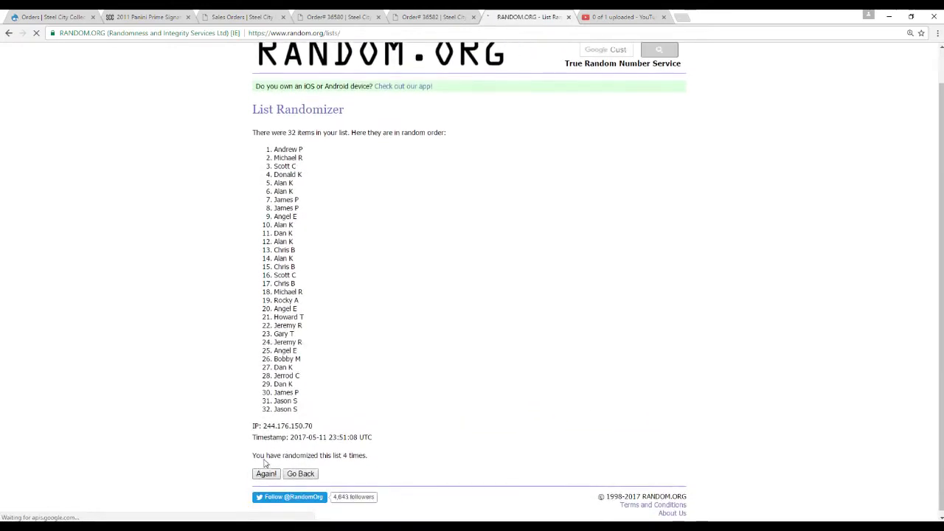
mouse_move(273, 186)
mouse_down()
mouse_move(308, 314)
mouse_move(306, 445)
mouse_up()
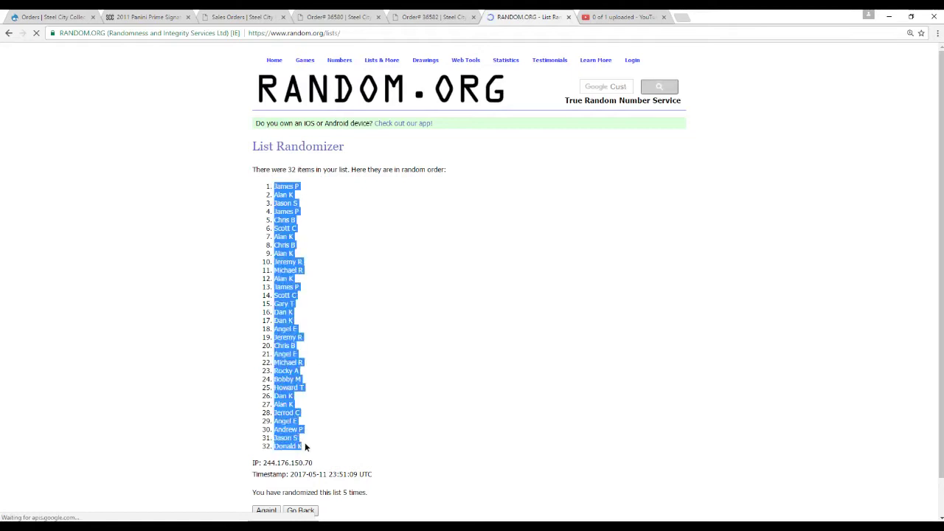
key(alt+Tab)
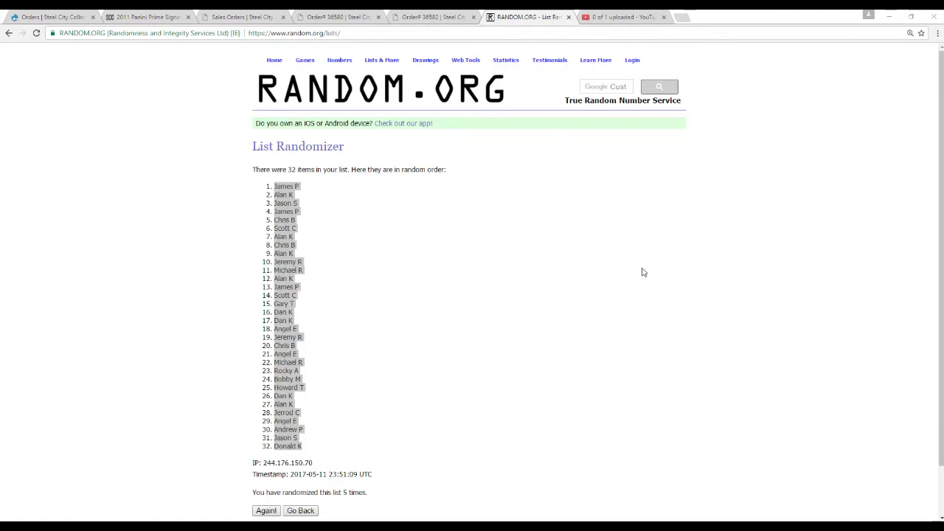
Return to the RANDOM.ORG home page, reopen List Randomizer and paste the 32 NFL team names
click(273, 63)
click(273, 62)
scroll(346, 214, down, 15)
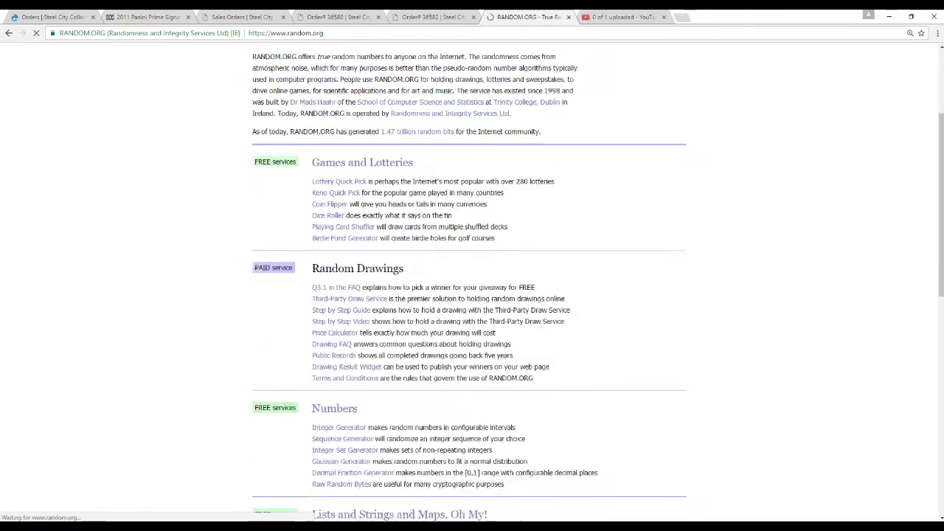
click(324, 107)
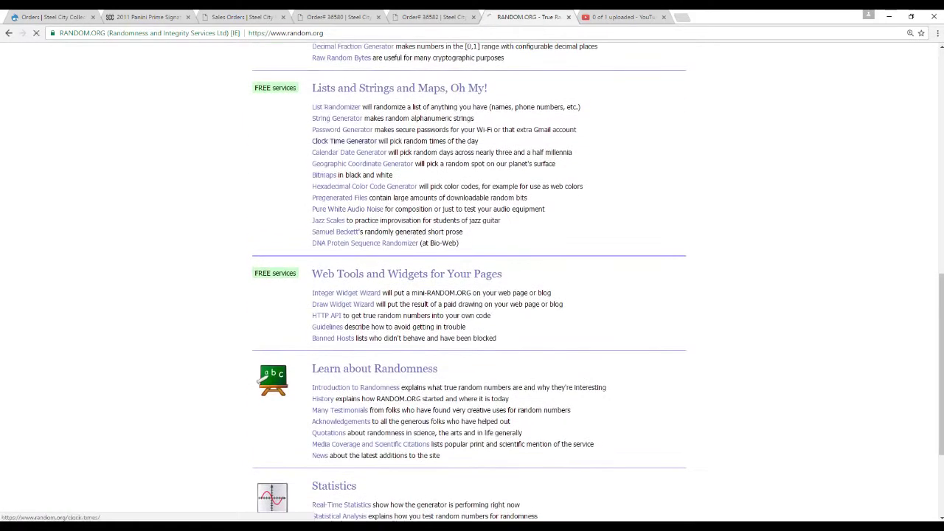
right_click(307, 273)
click(332, 330)
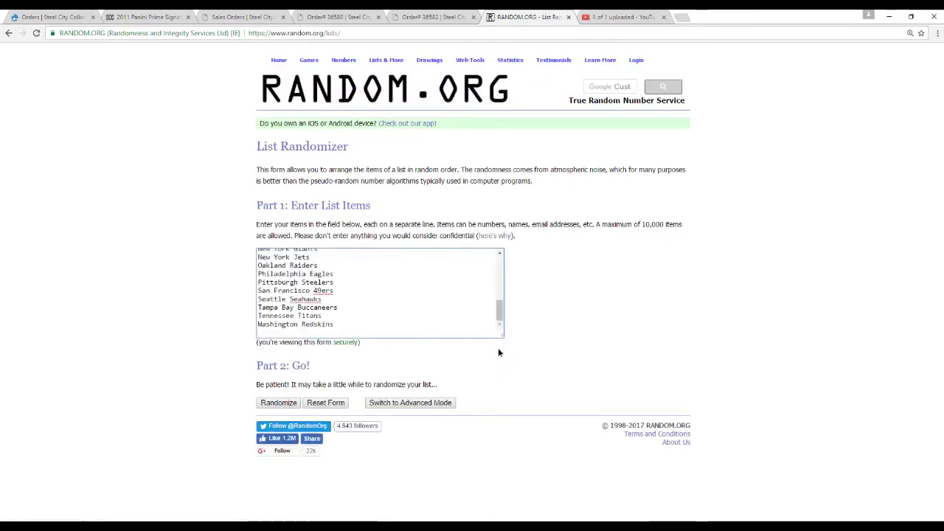
Randomize the team list five times, leaving Philadelphia Eagles first, then select and copy it
drag(501, 332, 502, 483)
scroll(502, 410, down, 2)
drag(499, 388, 486, 442)
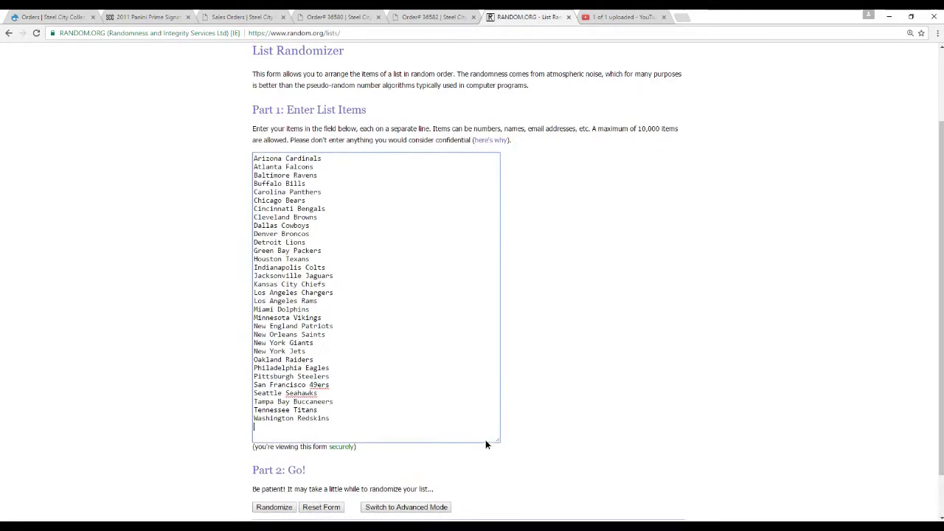
scroll(485, 443, down, 2)
click(274, 455)
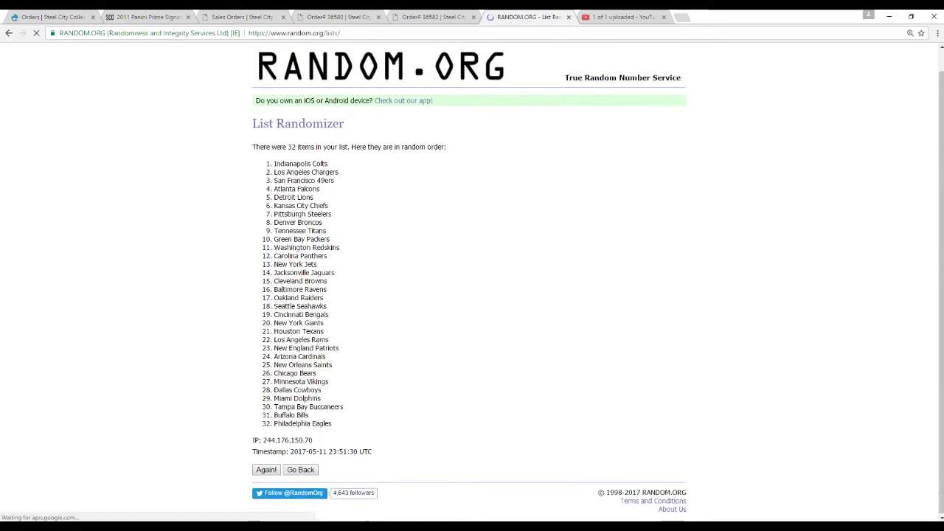
click(266, 469)
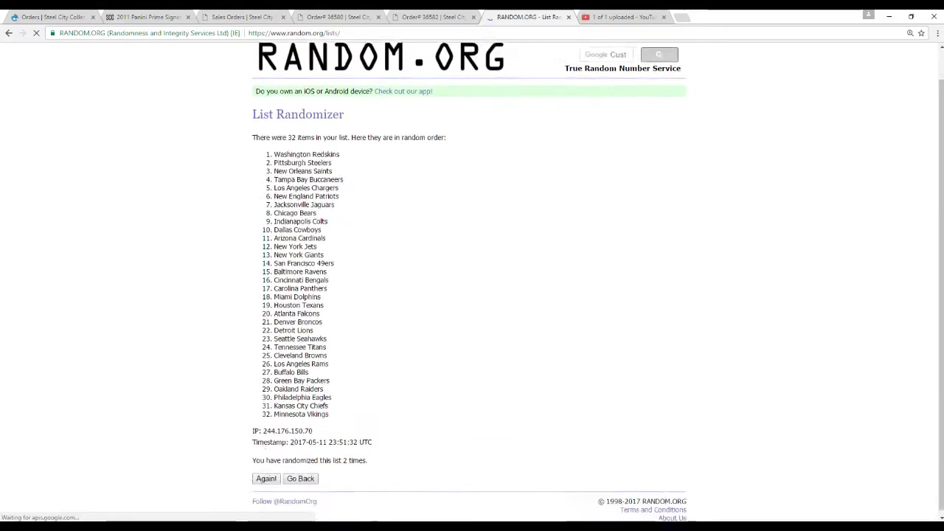
click(263, 477)
click(261, 478)
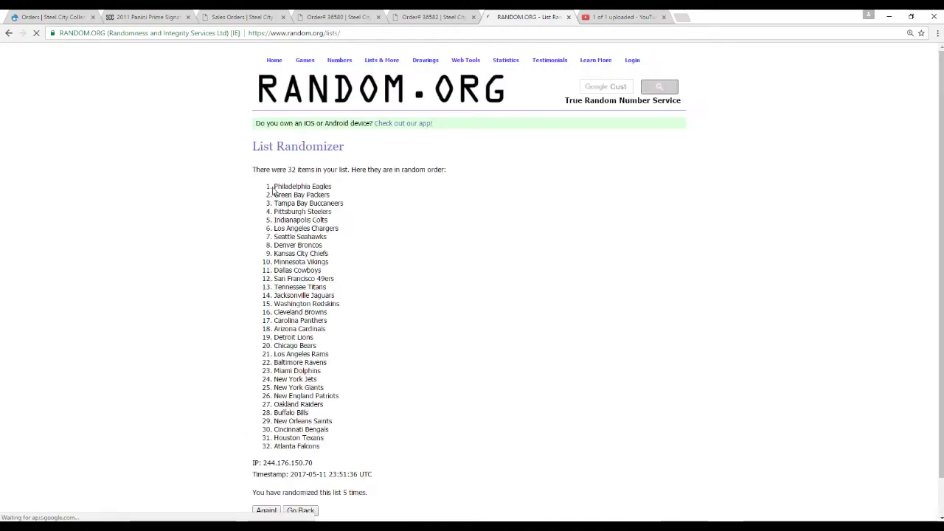
drag(273, 186, 325, 449)
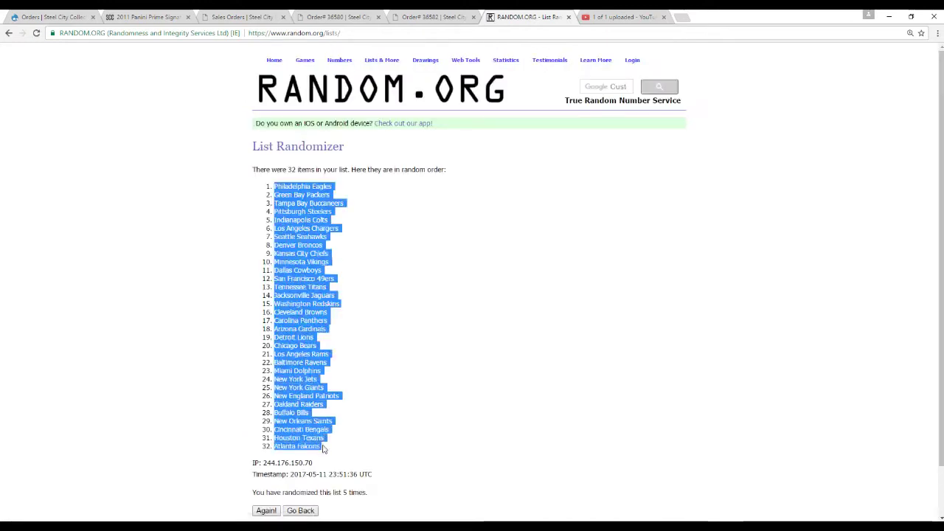
key(alt+Tab)
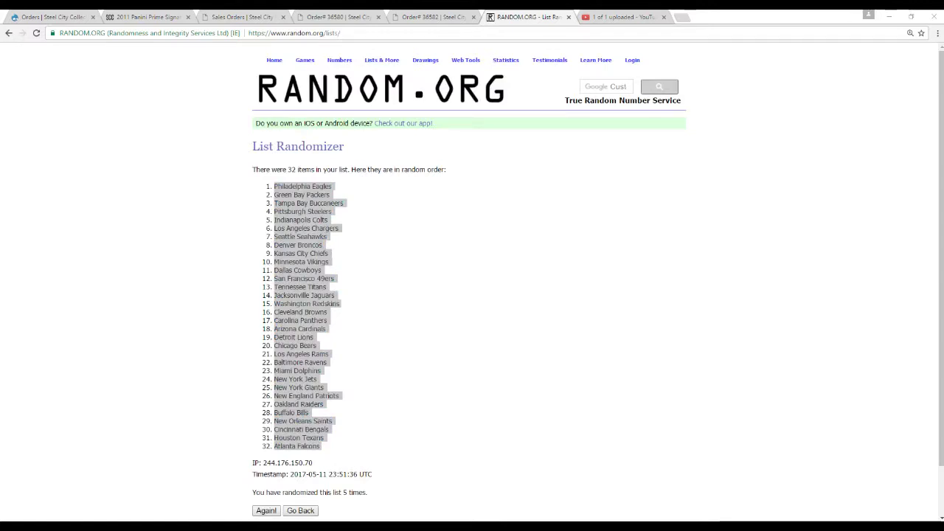
Review the Calc pairings of buyers in column A with teams in column B, rows 1–32
key(alt+Tab)
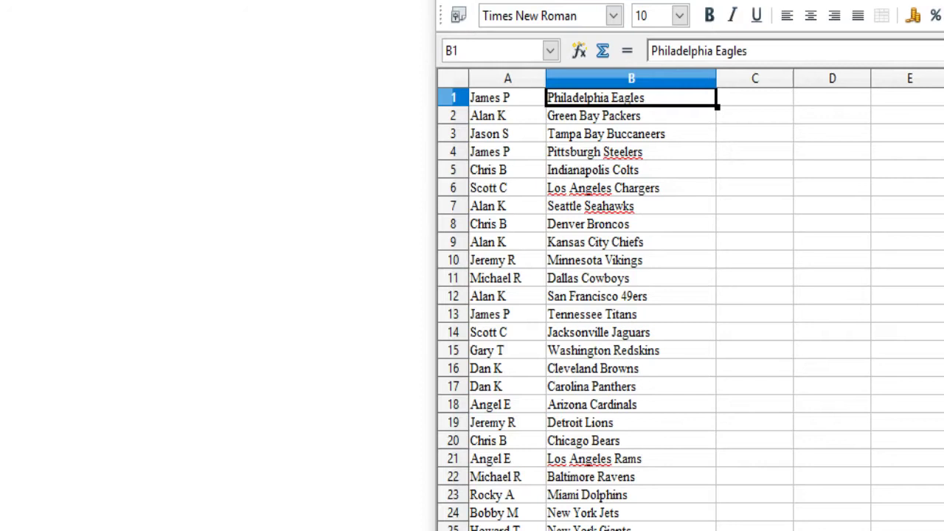
click(660, 350)
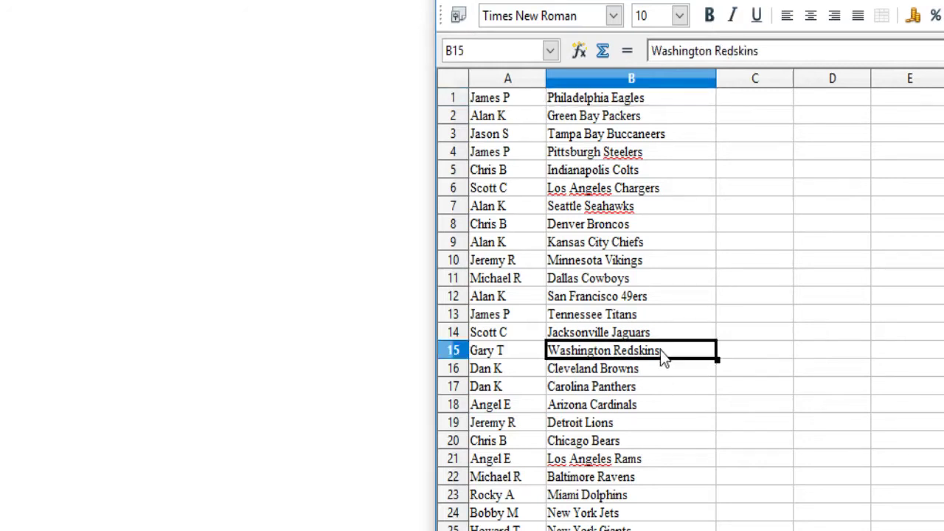
scroll(644, 376, down, 4)
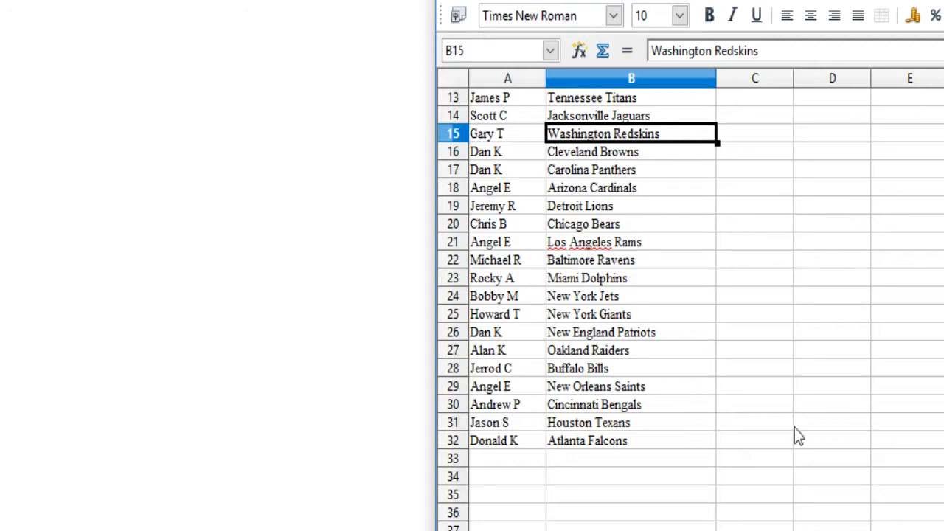
scroll(687, 454, up, 4)
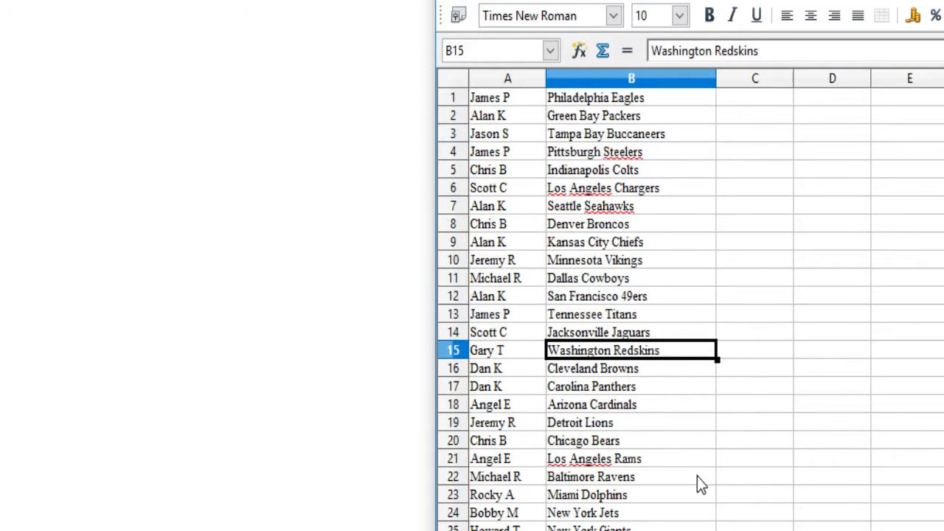
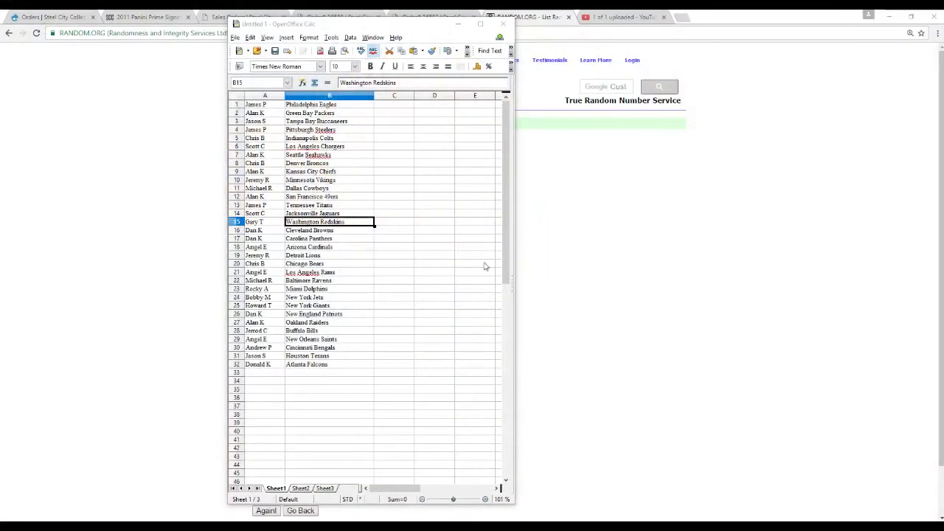
Copy the 32 participant names in cells A1:A32 and return to the browser
drag(258, 364, 255, 109)
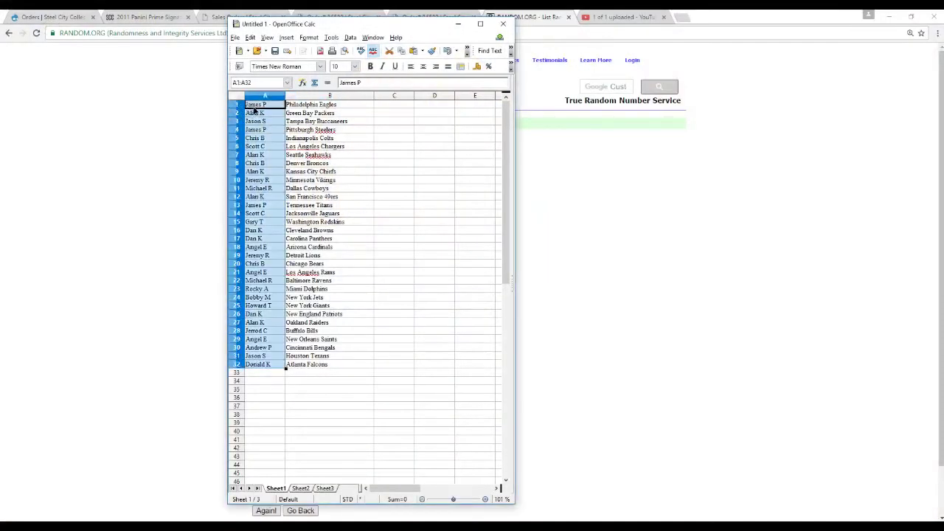
right_click(259, 120)
click(290, 216)
click(800, 144)
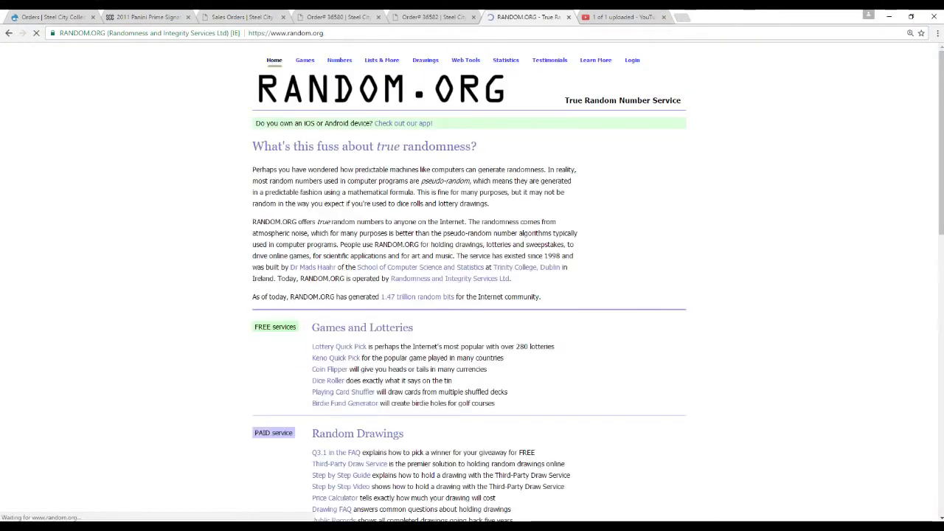
Open RANDOM.ORG's List Randomizer and paste the 32 copied names into its list box
scroll(331, 295, down, 10)
click(333, 306)
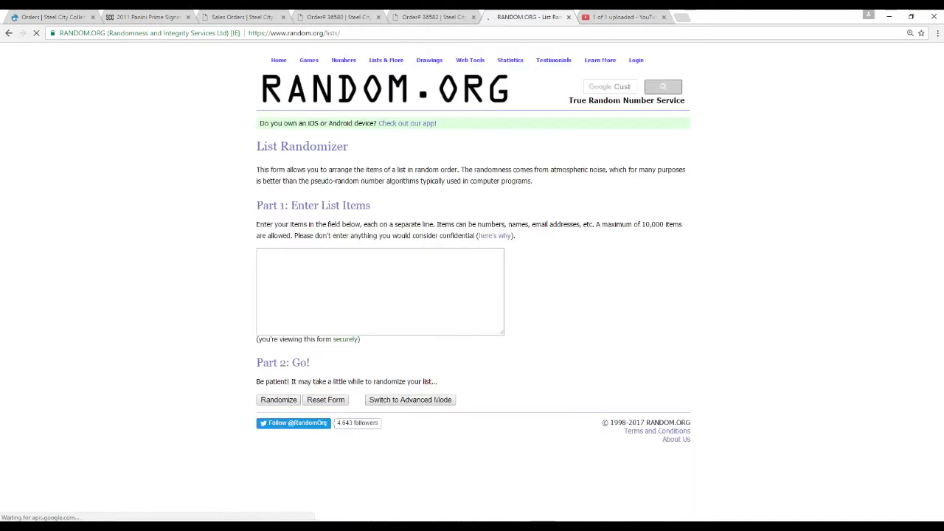
right_click(275, 269)
click(293, 330)
Enlarge the list box so all 32 names are visible
drag(499, 336, 491, 464)
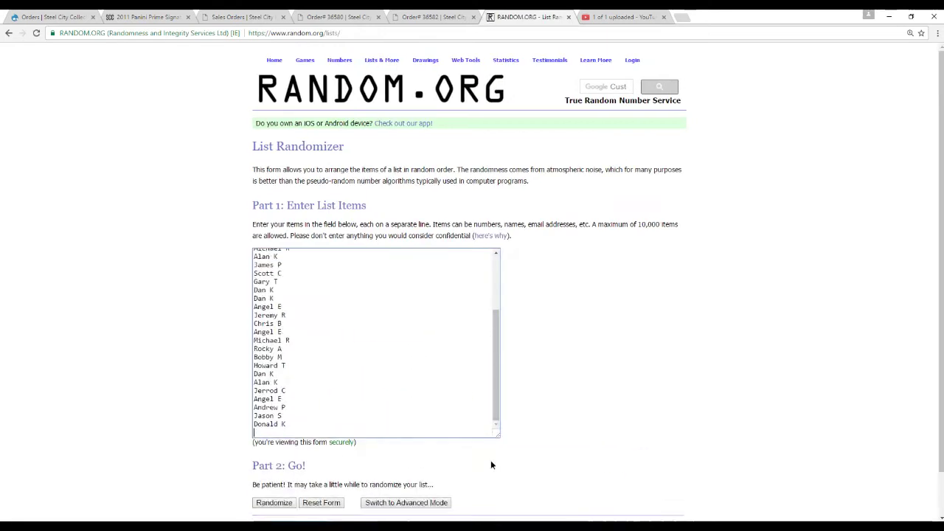
scroll(545, 420, down, 1)
mouse_move(499, 389)
mouse_down()
mouse_move(485, 493)
mouse_move(488, 457)
mouse_up()
scroll(537, 438, down, 1)
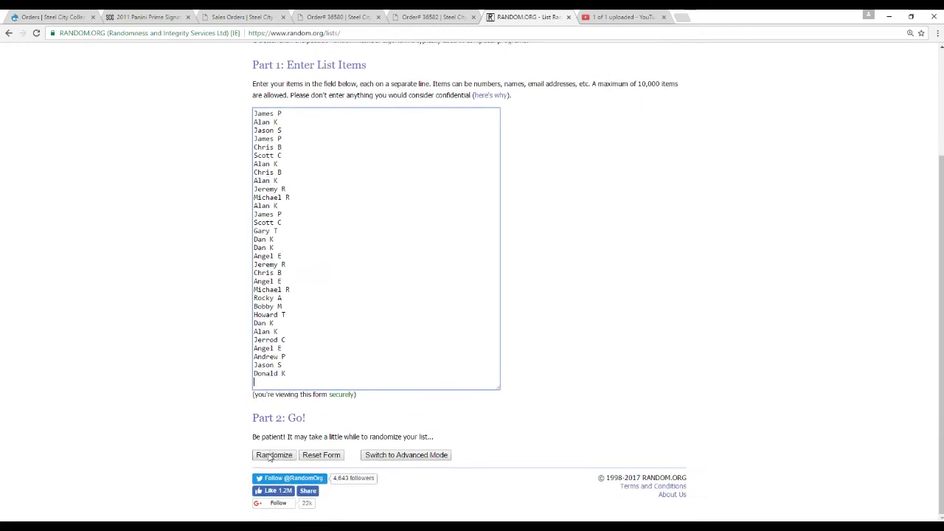
Shuffle the 32-name list five times in a row to pick the winner
click(270, 456)
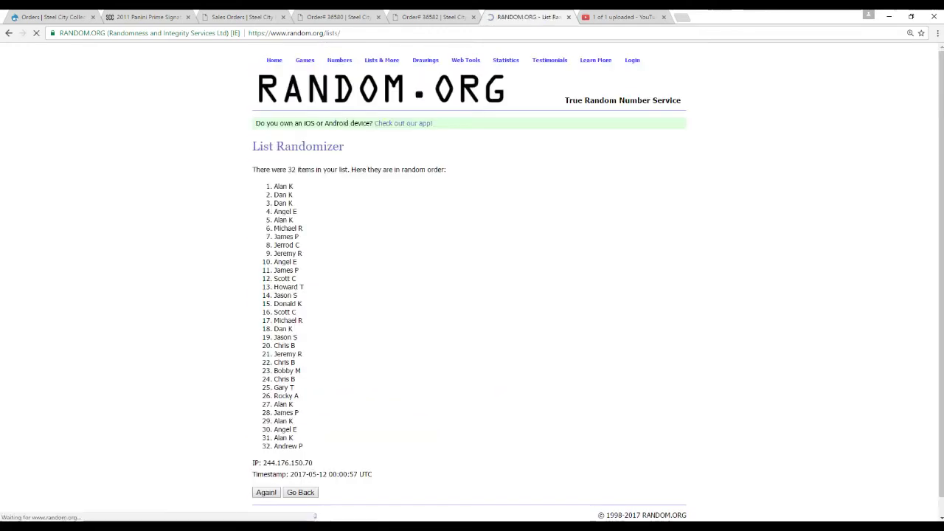
click(263, 473)
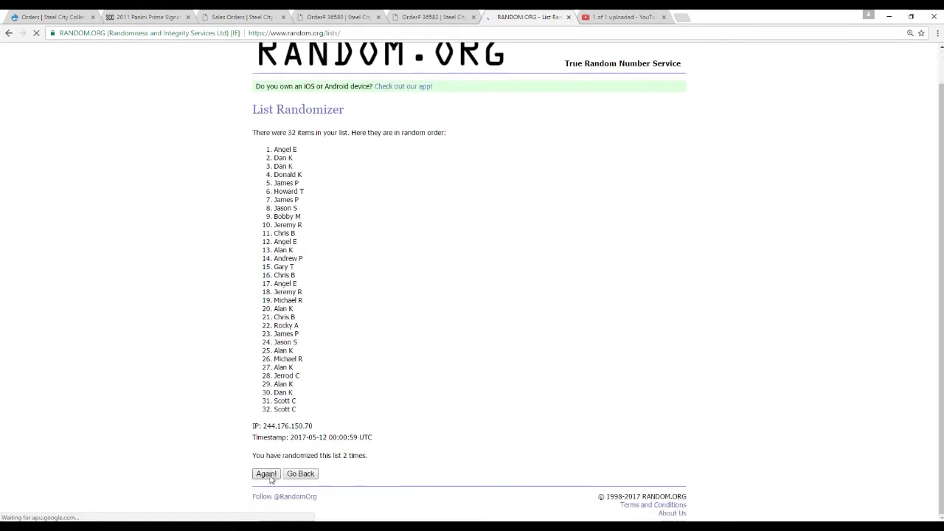
click(266, 473)
click(265, 470)
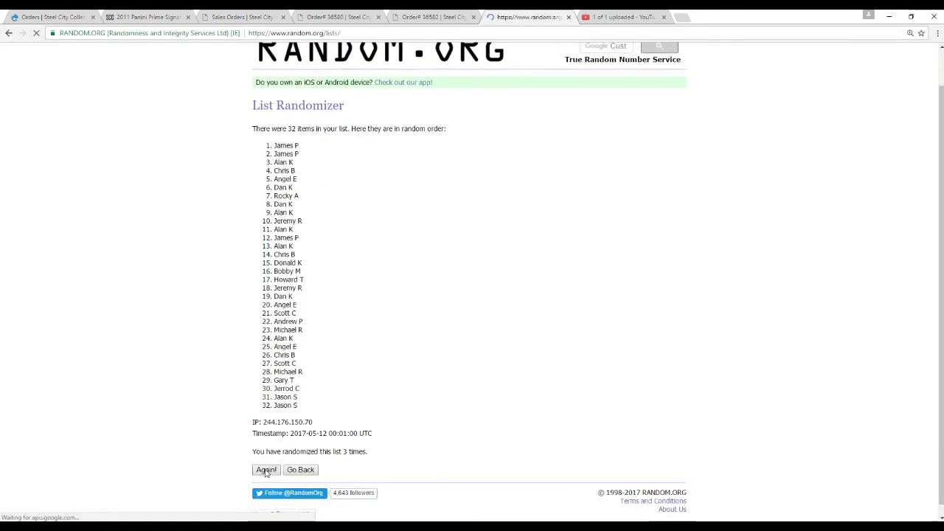
click(265, 470)
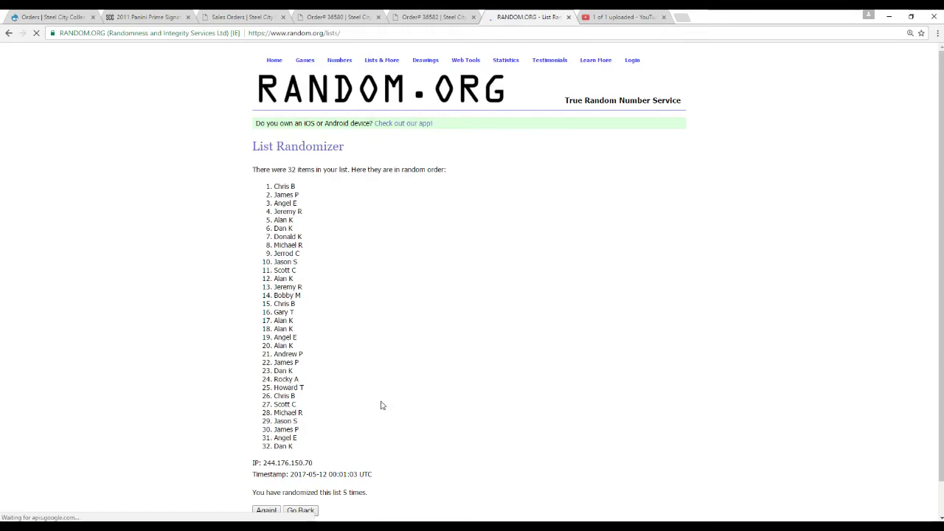